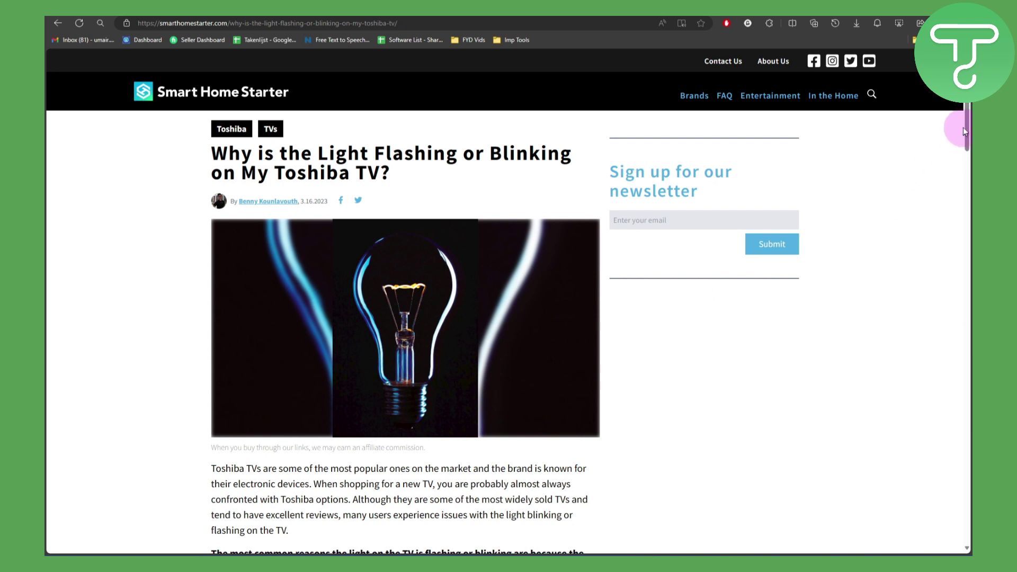
{"action": "left_click_drag", "start_coordinate": [966, 127], "coordinate": [962, 134]}
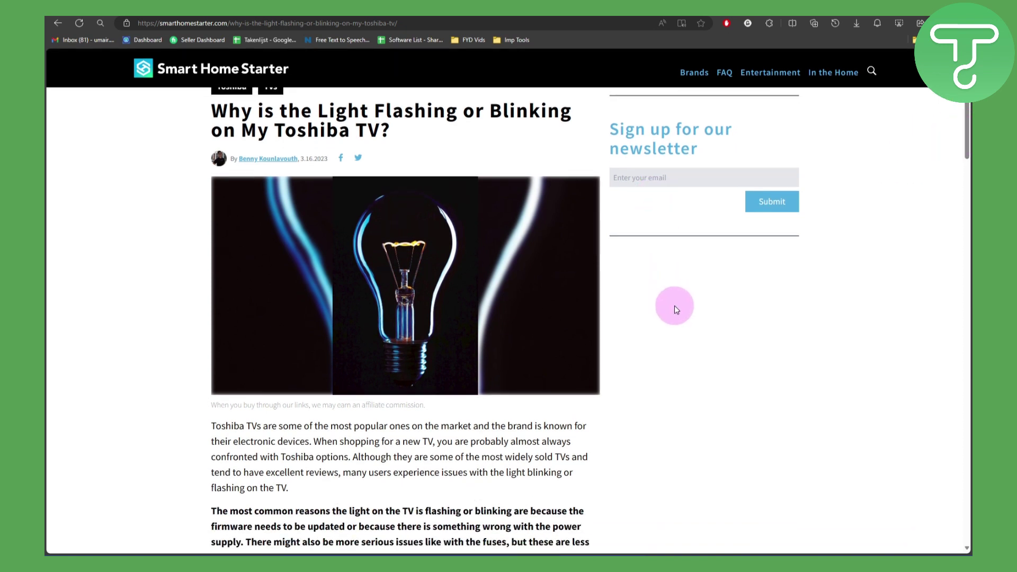
{"action": "scroll", "coordinate": [678, 308], "scroll_direction": "down", "scroll_amount": 1}
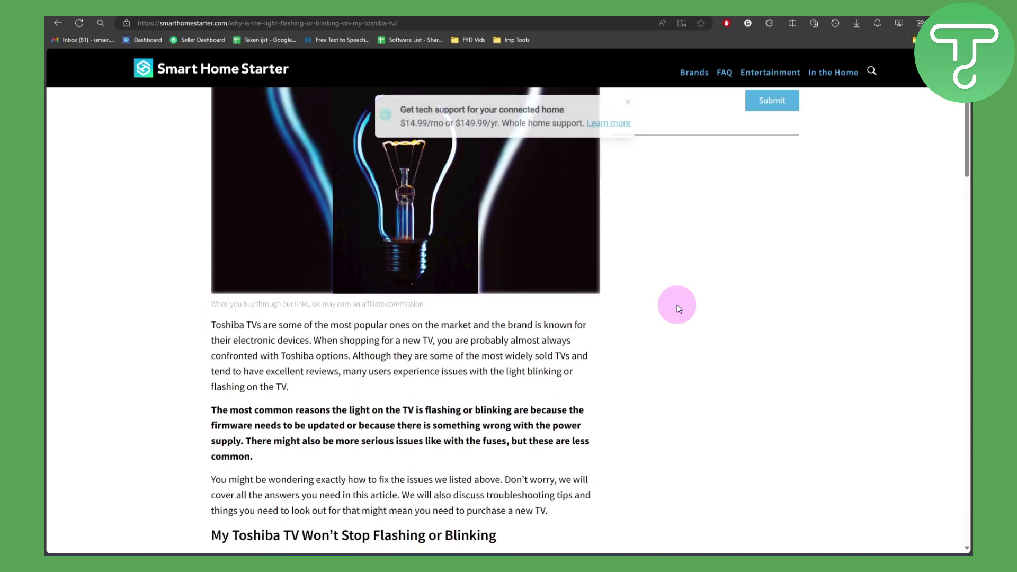
{"action": "scroll", "coordinate": [678, 308], "scroll_direction": "down", "scroll_amount": 1}
{"action": "scroll", "coordinate": [677, 308], "scroll_direction": "down", "scroll_amount": 1}
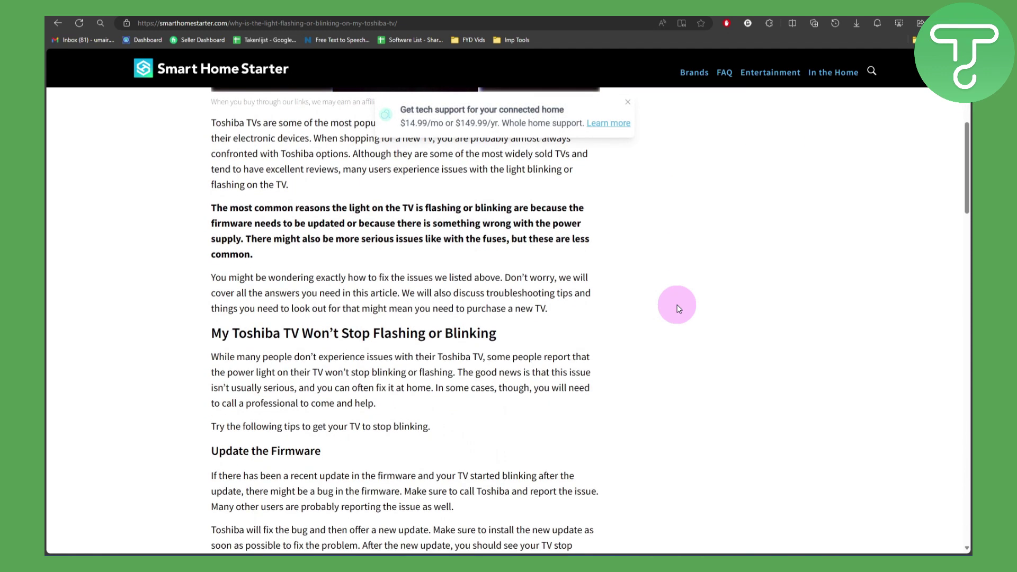
{"action": "scroll", "coordinate": [694, 293], "scroll_direction": "down", "scroll_amount": 1}
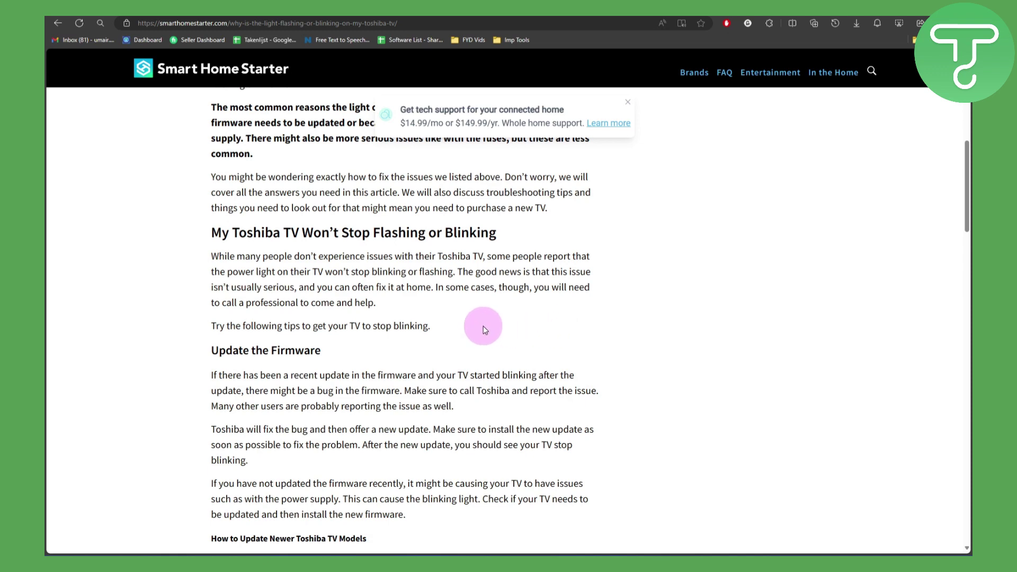
{"action": "scroll", "coordinate": [493, 326], "scroll_direction": "down", "scroll_amount": 1}
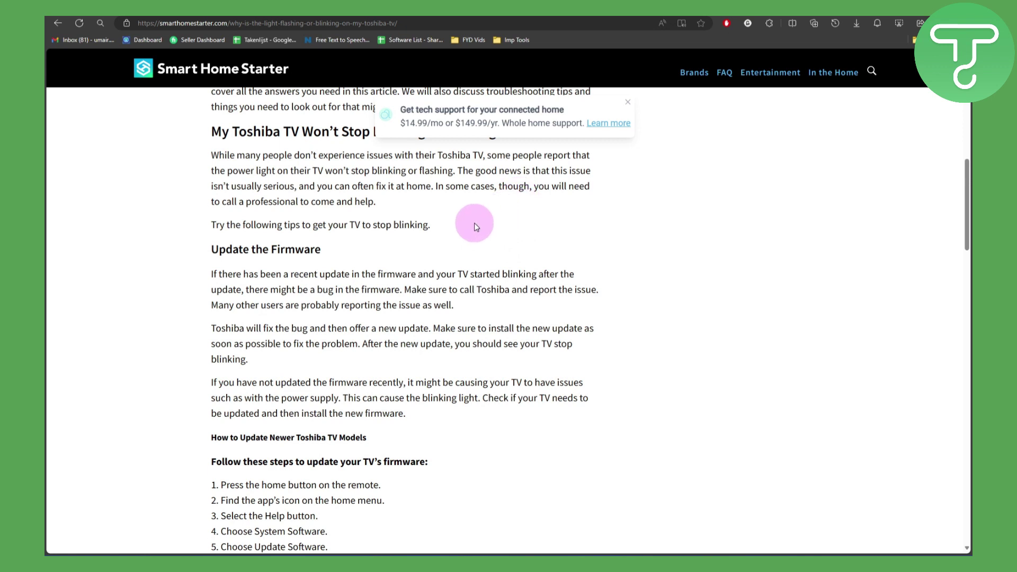
{"action": "scroll", "coordinate": [475, 226], "scroll_direction": "down", "scroll_amount": 4}
{"action": "scroll", "coordinate": [480, 228], "scroll_direction": "down", "scroll_amount": 1}
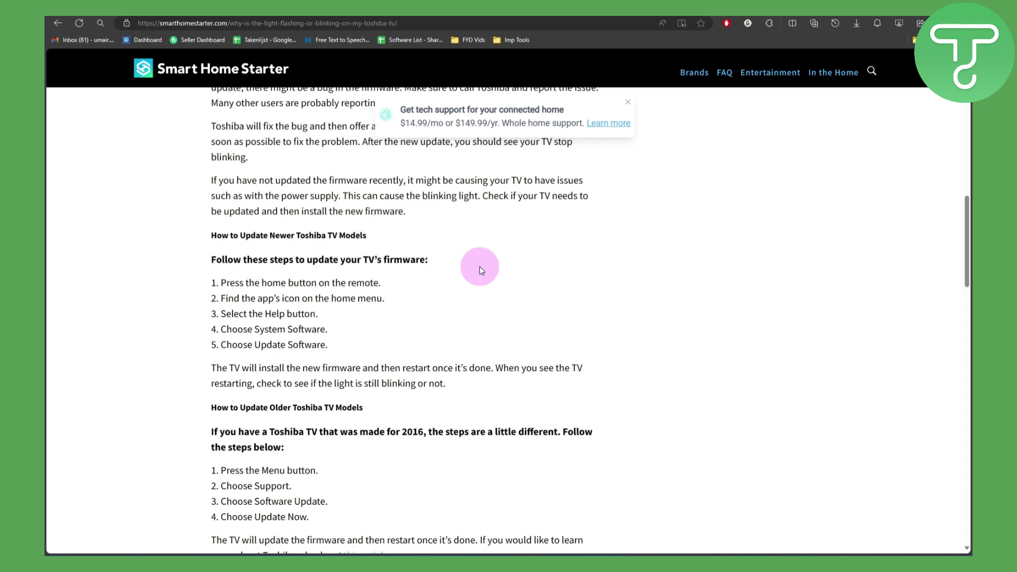
{"action": "scroll", "coordinate": [491, 281], "scroll_direction": "down", "scroll_amount": 2}
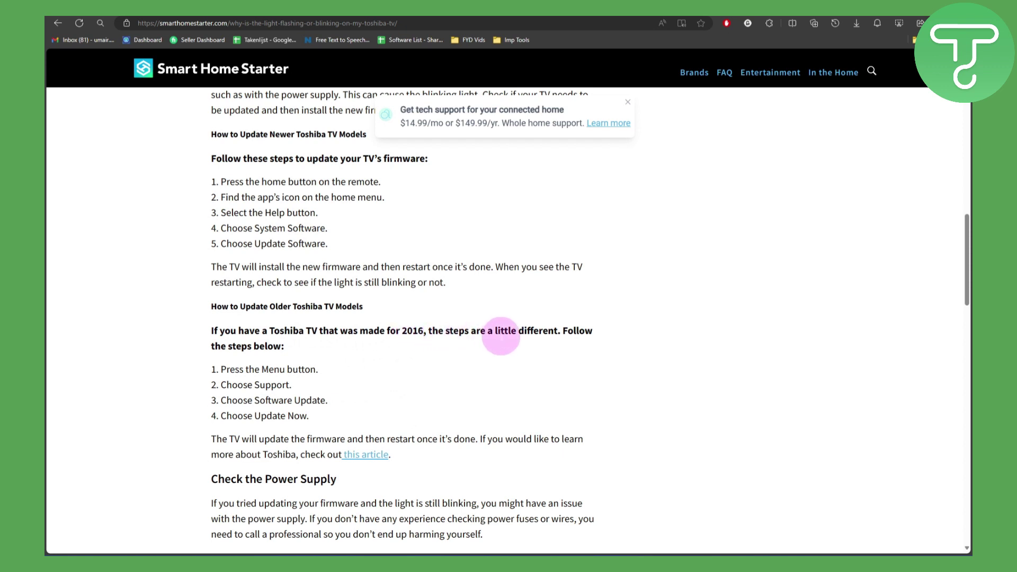
{"action": "scroll", "coordinate": [408, 386], "scroll_direction": "down", "scroll_amount": 1}
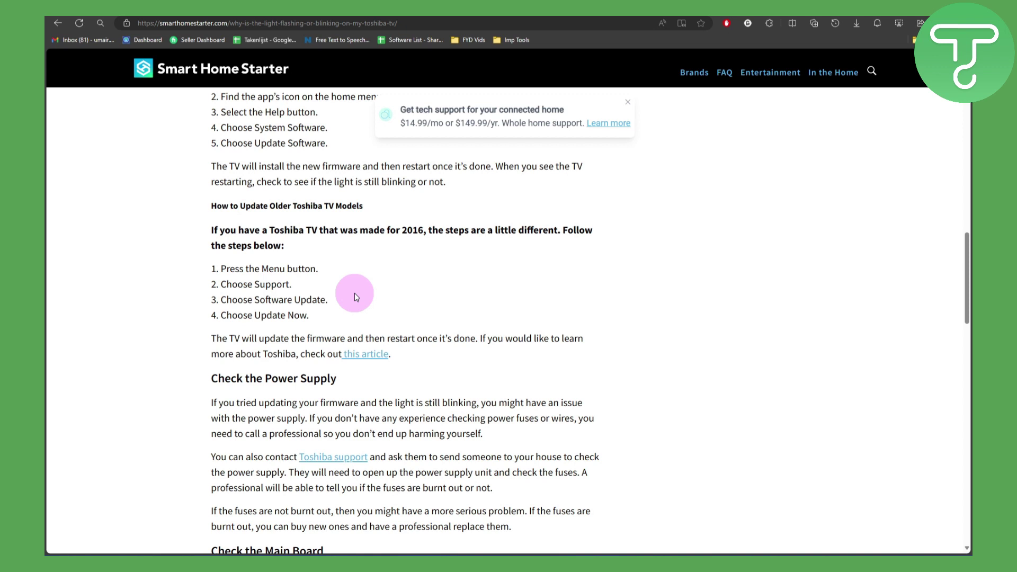
{"action": "scroll", "coordinate": [355, 296], "scroll_direction": "down", "scroll_amount": 2}
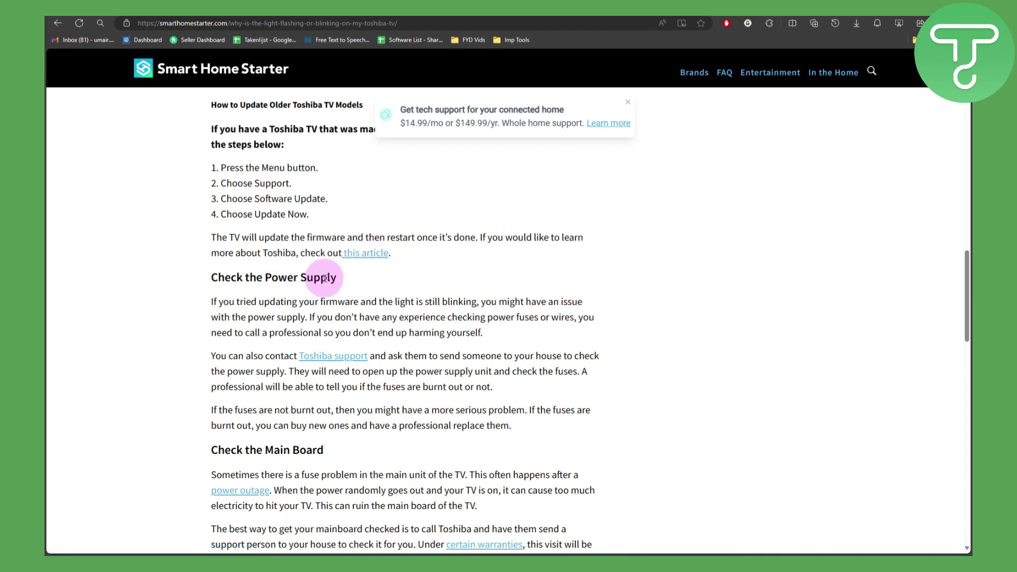
{"action": "scroll", "coordinate": [308, 286], "scroll_direction": "down", "scroll_amount": 2}
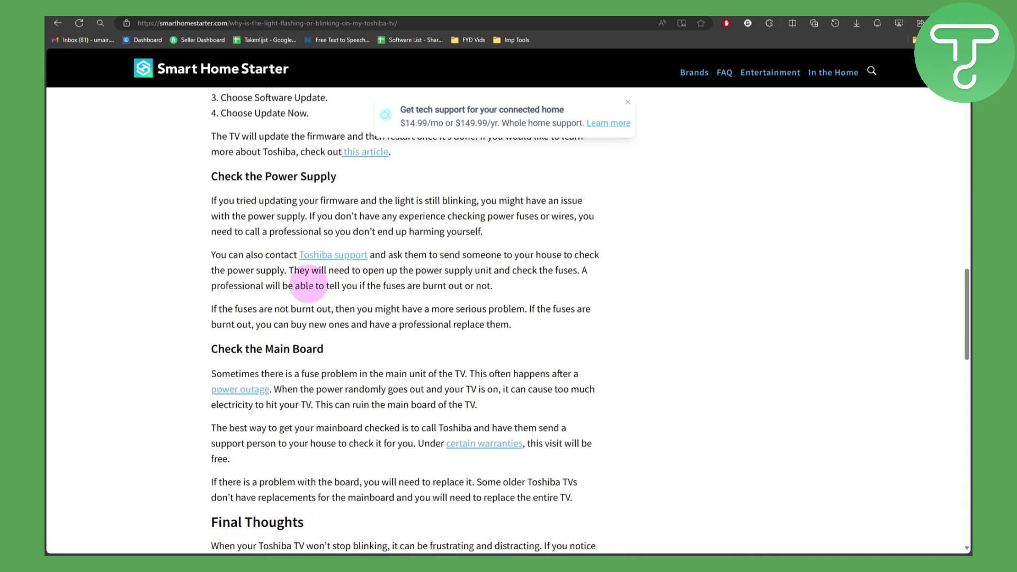
{"action": "scroll", "coordinate": [309, 283], "scroll_direction": "down", "scroll_amount": 2}
{"action": "scroll", "coordinate": [326, 265], "scroll_direction": "down", "scroll_amount": 2}
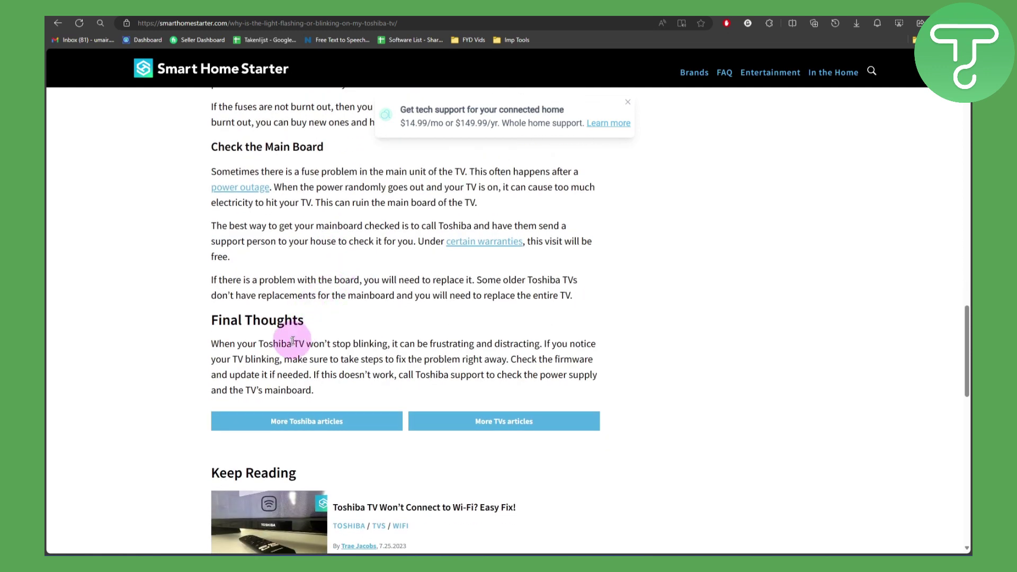